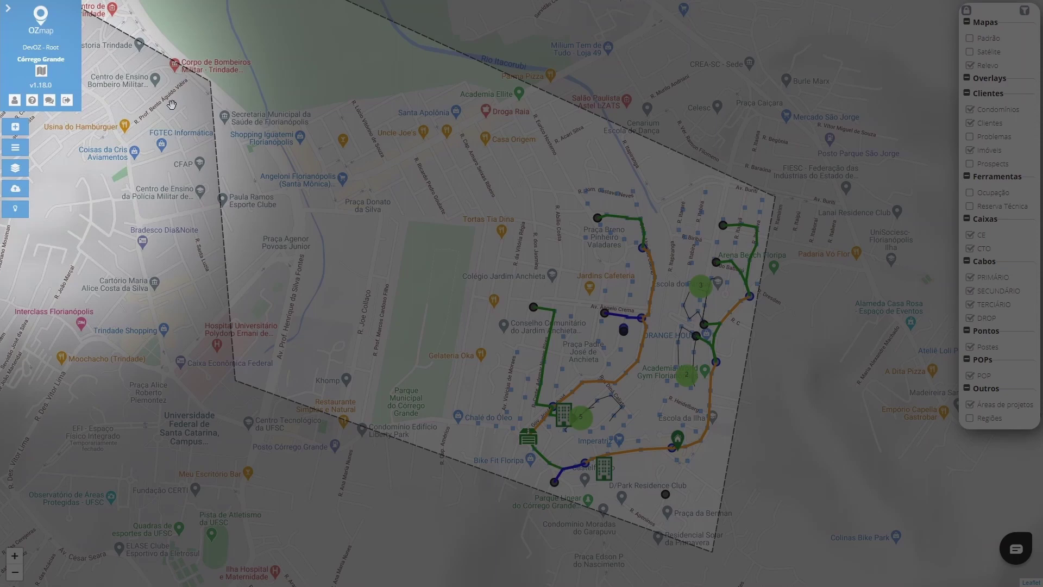
- Add a new box next to pole P_567 on R. Otávio Lebarbenchon and link it to that pole
click(15, 128)
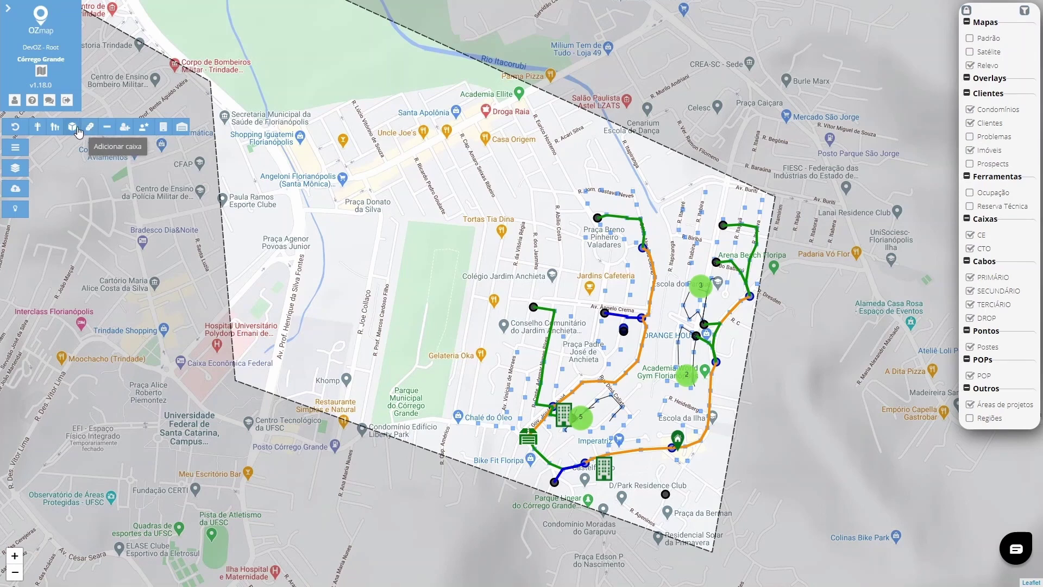
click(77, 132)
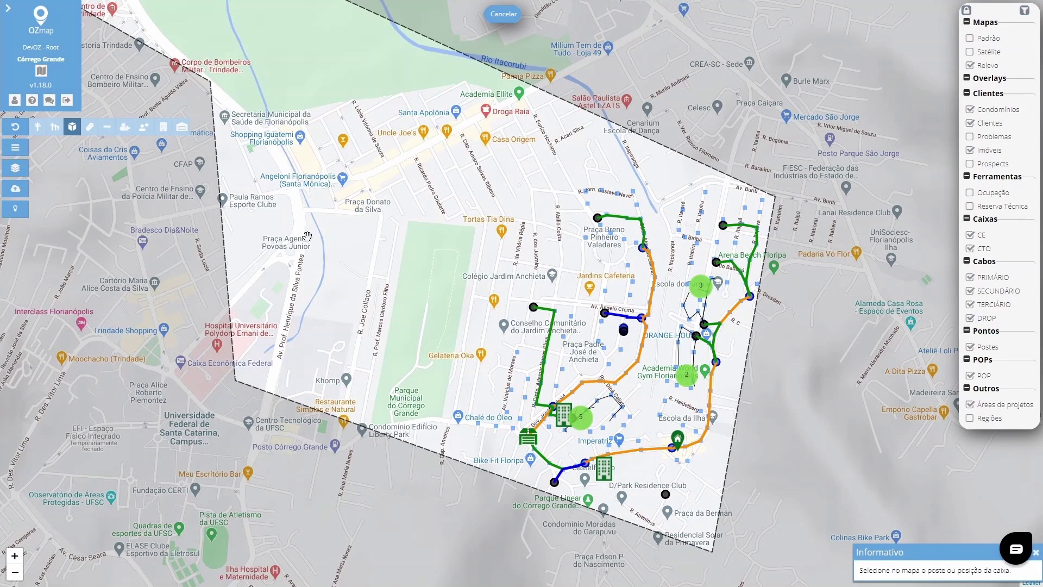
mouse_move(579, 317)
mouse_down()
mouse_move(374, 217)
mouse_move(380, 207)
mouse_move(402, 223)
mouse_up()
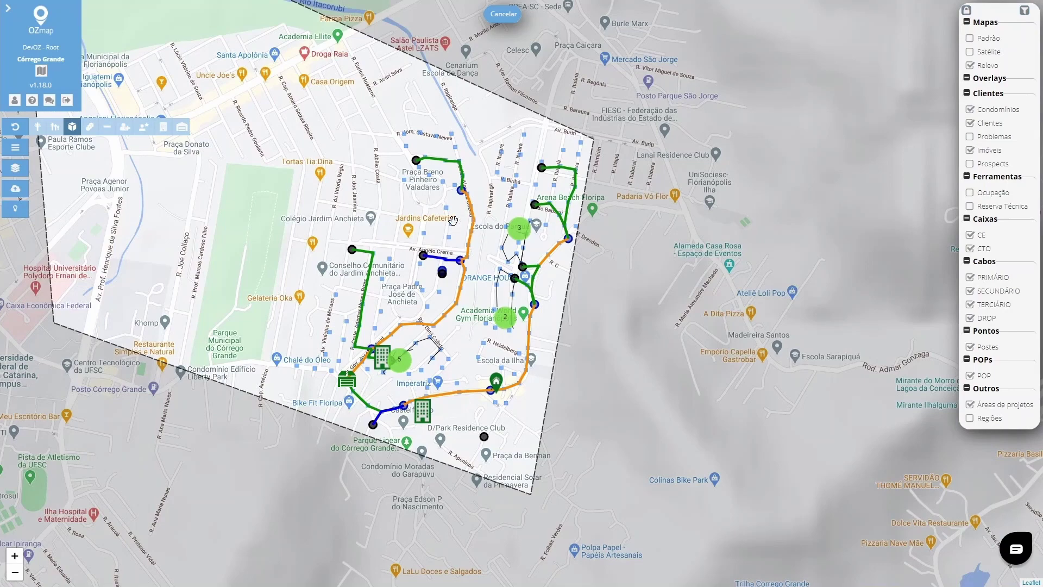
scroll(453, 219, up, 3)
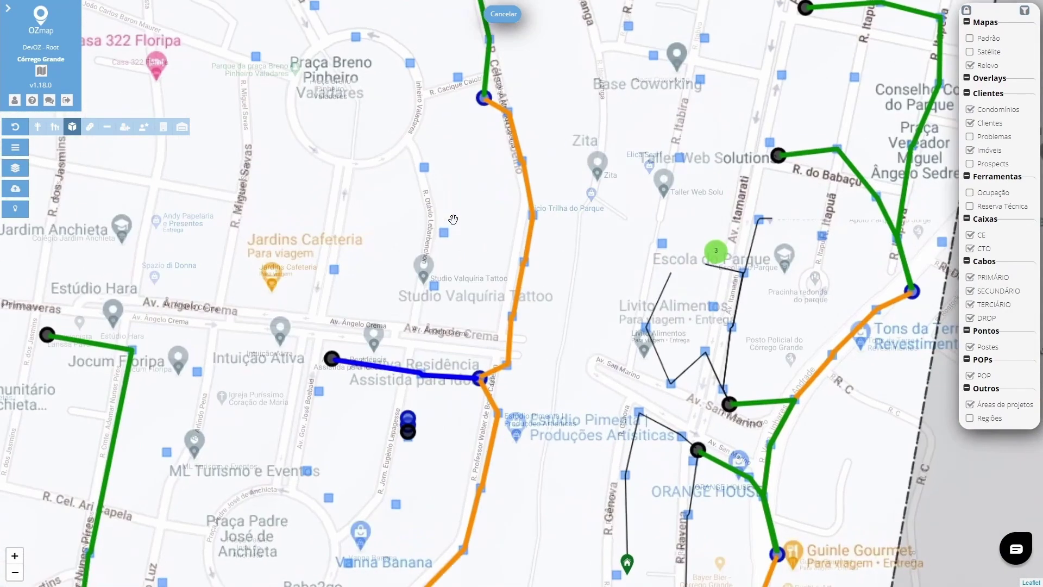
drag(427, 171, 458, 280)
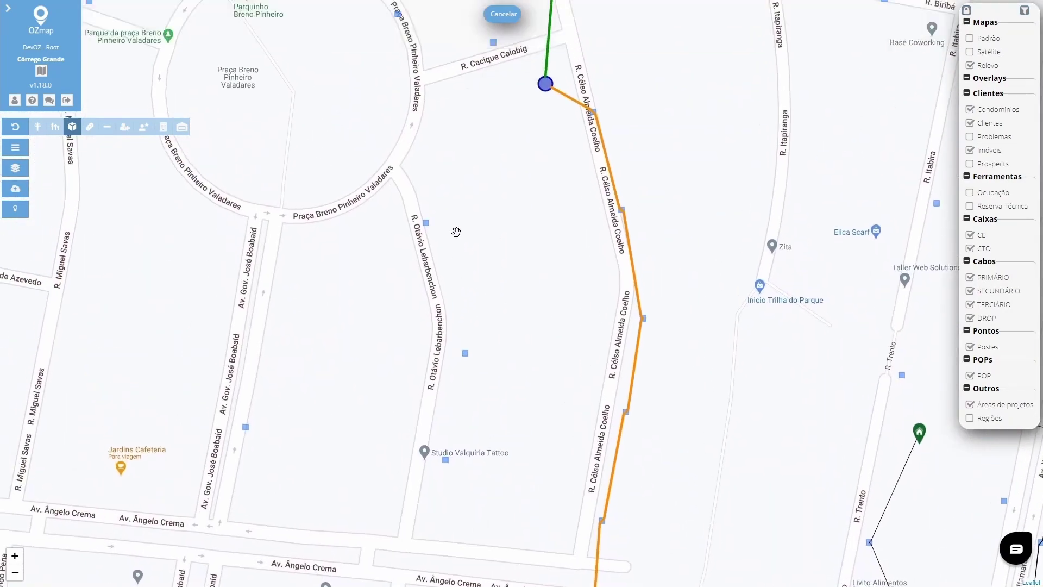
scroll(456, 232, up, 1)
scroll(456, 232, up, 1)
drag(454, 221, 510, 259)
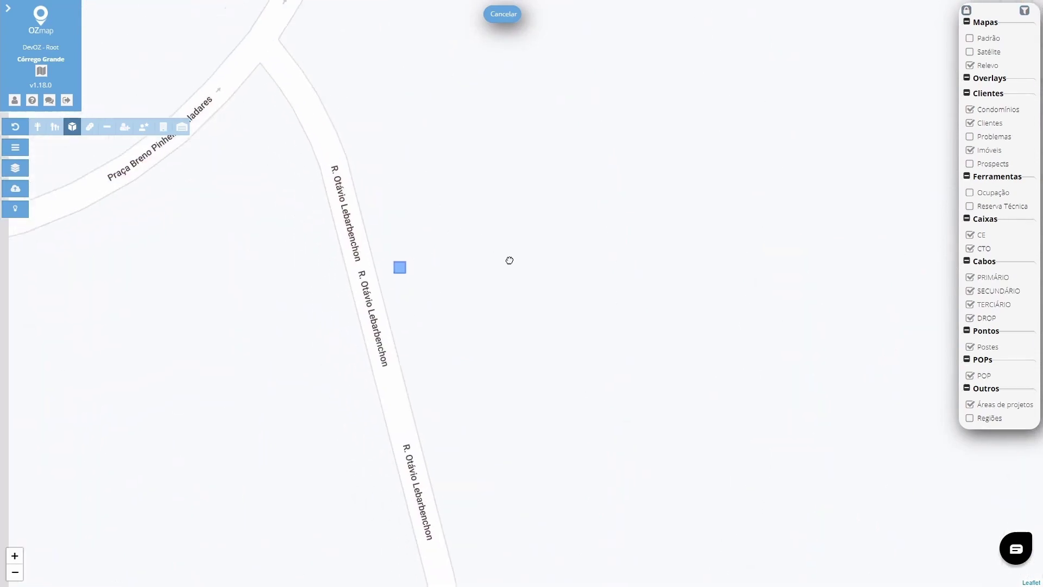
click(440, 286)
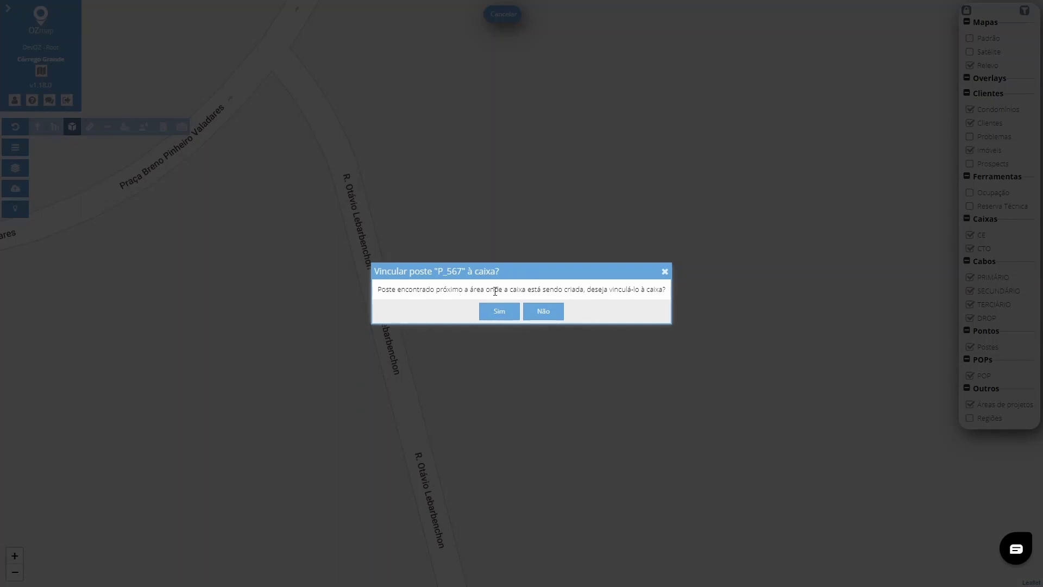
click(493, 311)
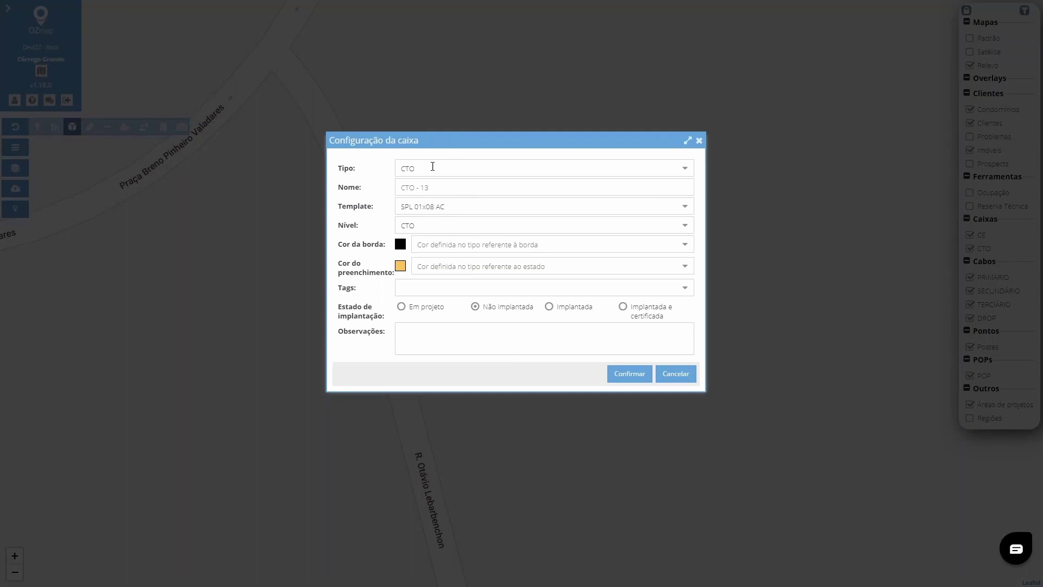
- Keep the box type as CTO and name the box "CTO -13 CORREGO"
click(685, 172)
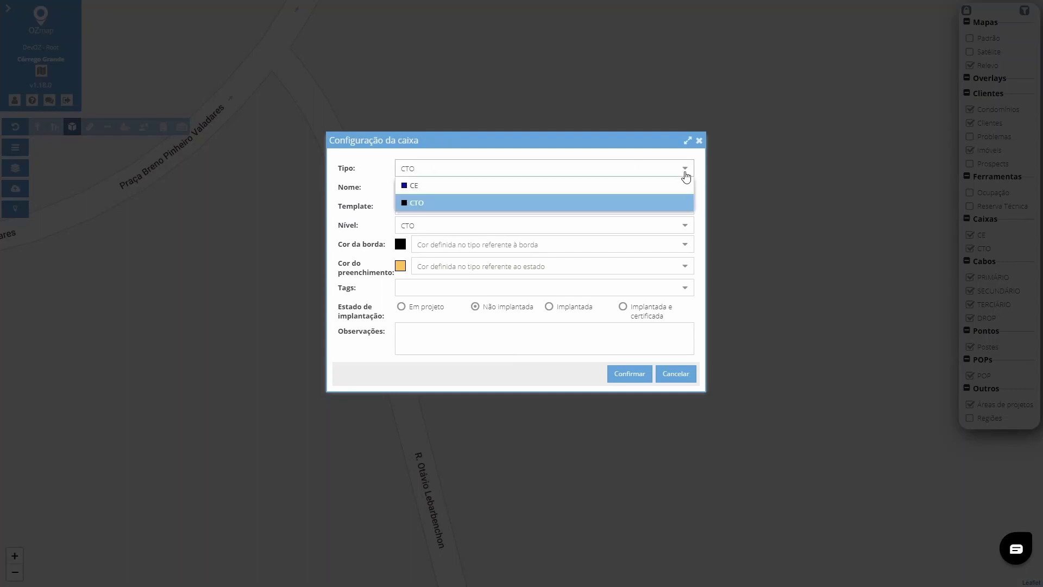
click(686, 175)
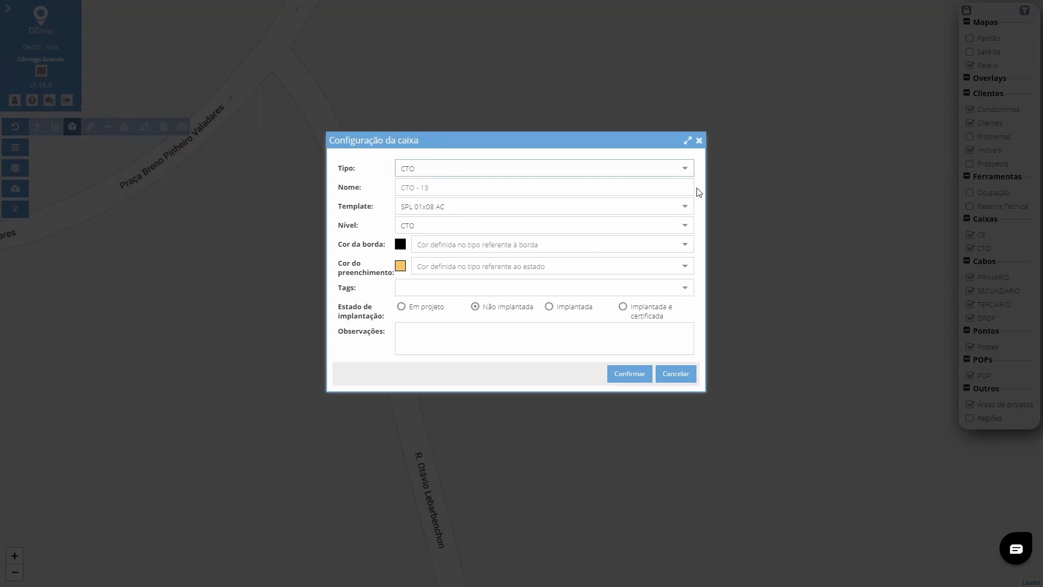
click(446, 187)
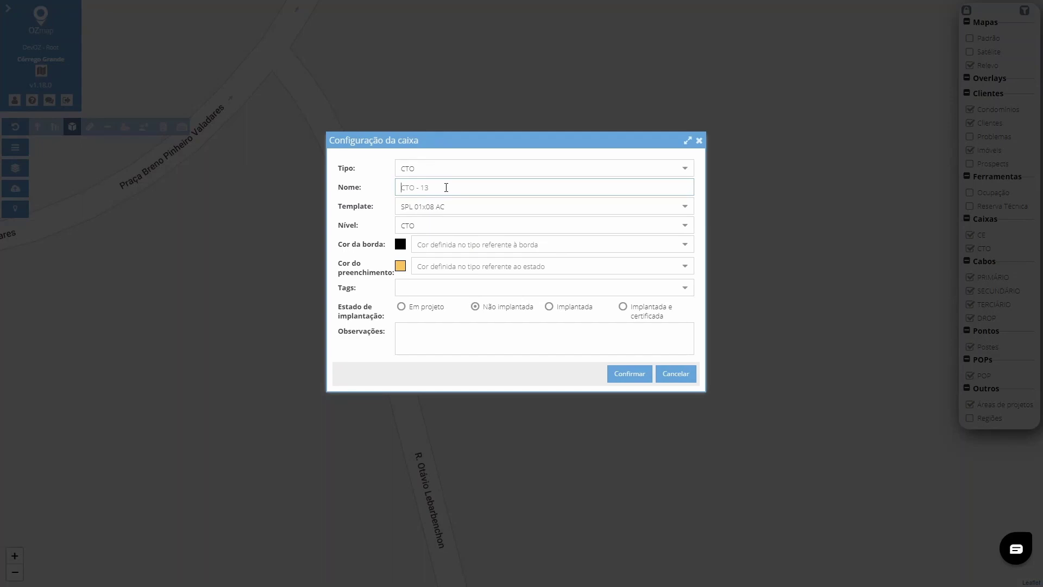
text(CTO -13 CORREGO)
- Look through the options offered for the box's template, level and border colour
click(469, 209)
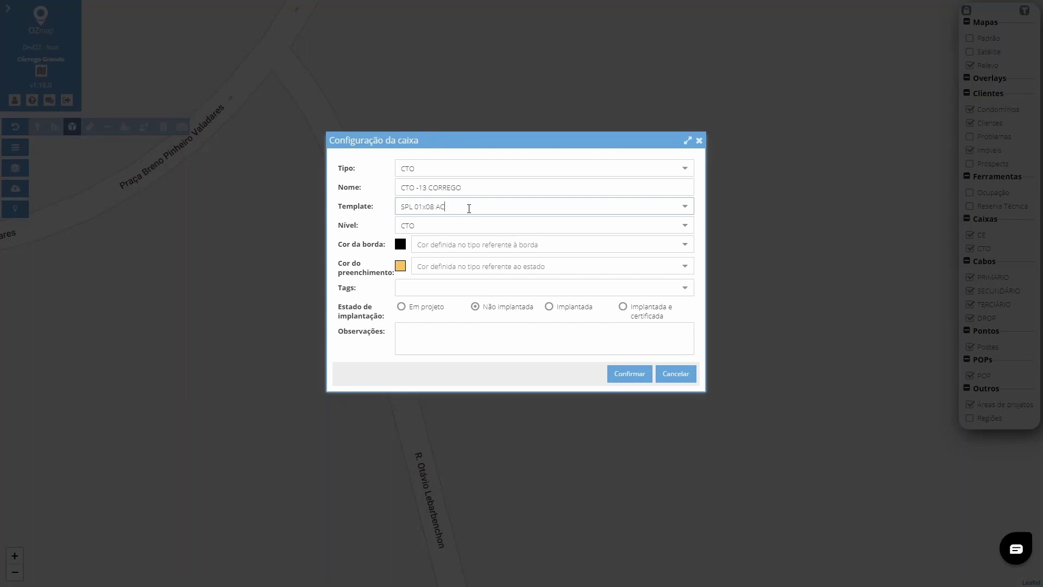
click(682, 210)
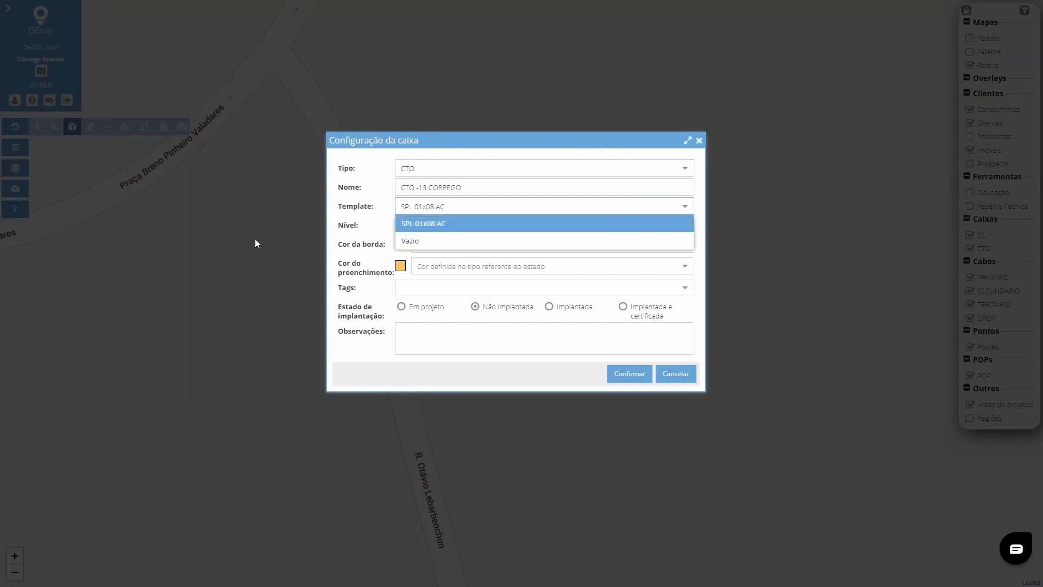
click(469, 209)
click(469, 209)
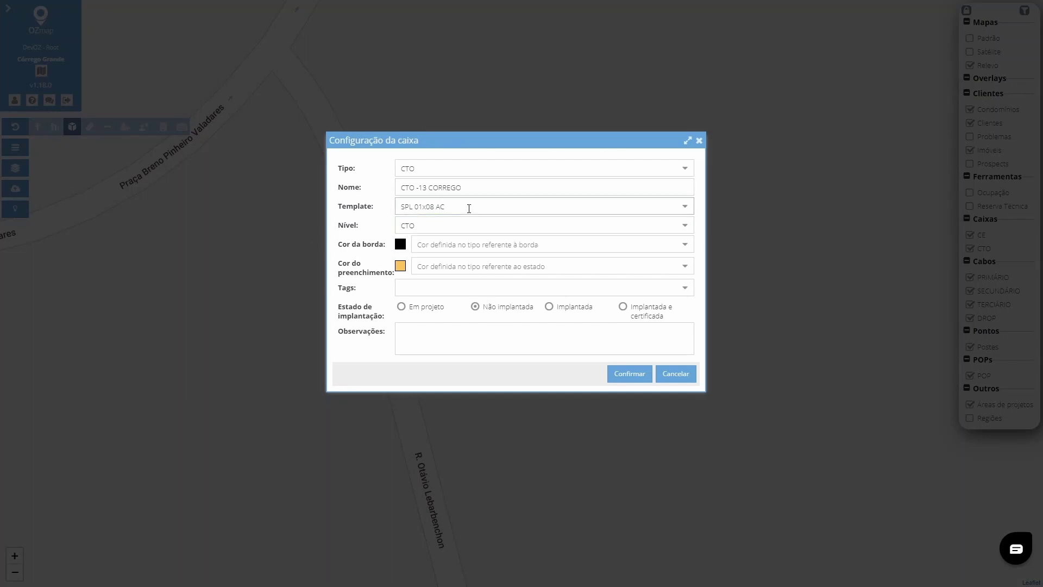
click(684, 209)
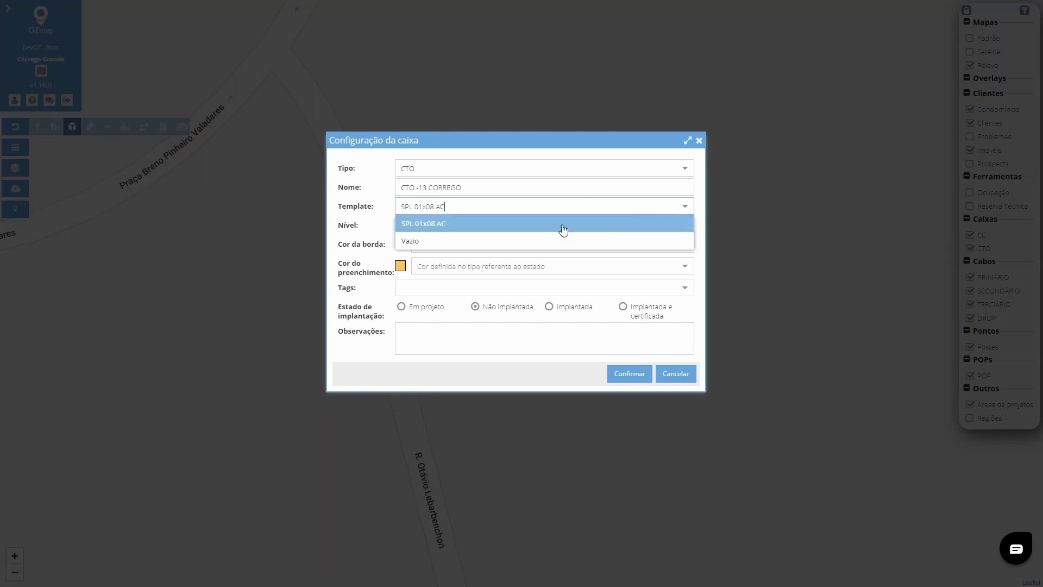
click(685, 207)
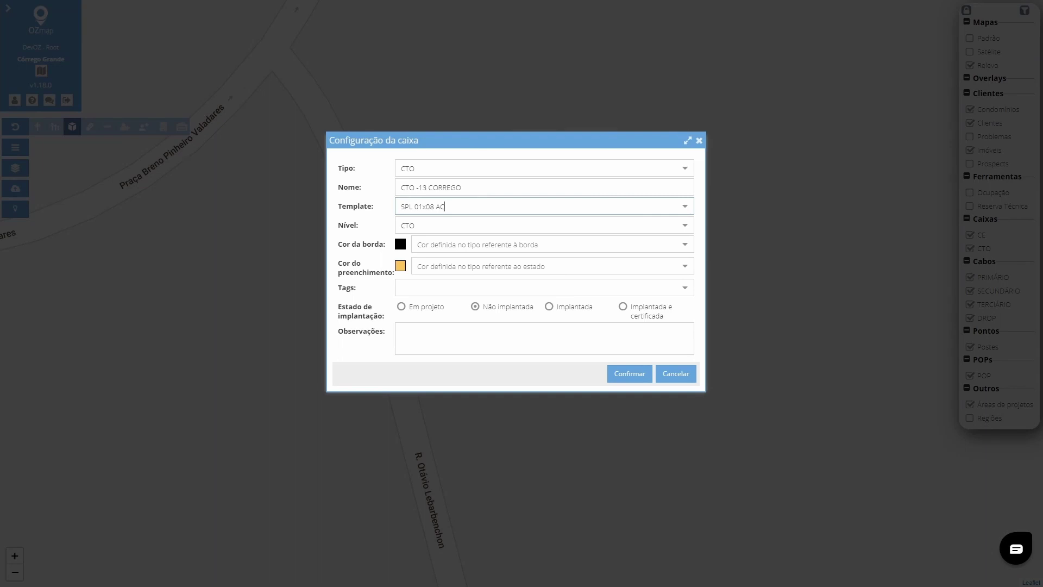
click(685, 227)
click(685, 228)
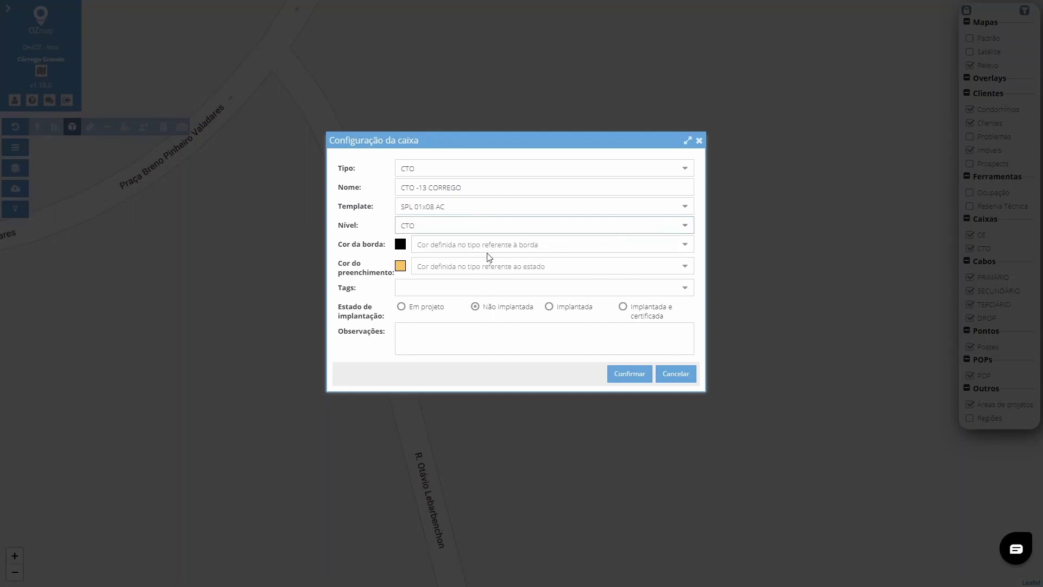
click(685, 228)
click(685, 229)
click(682, 248)
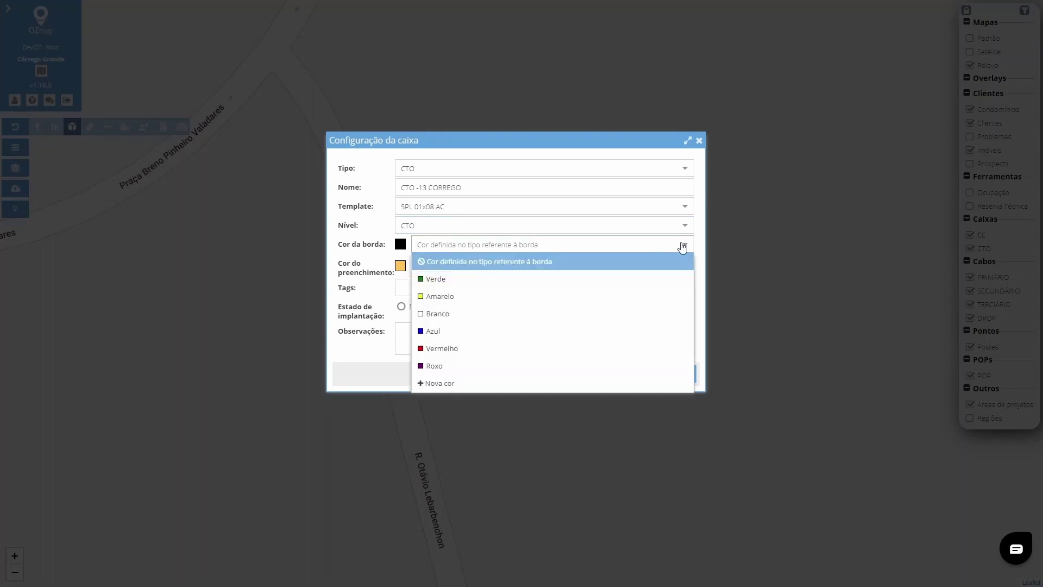
click(682, 245)
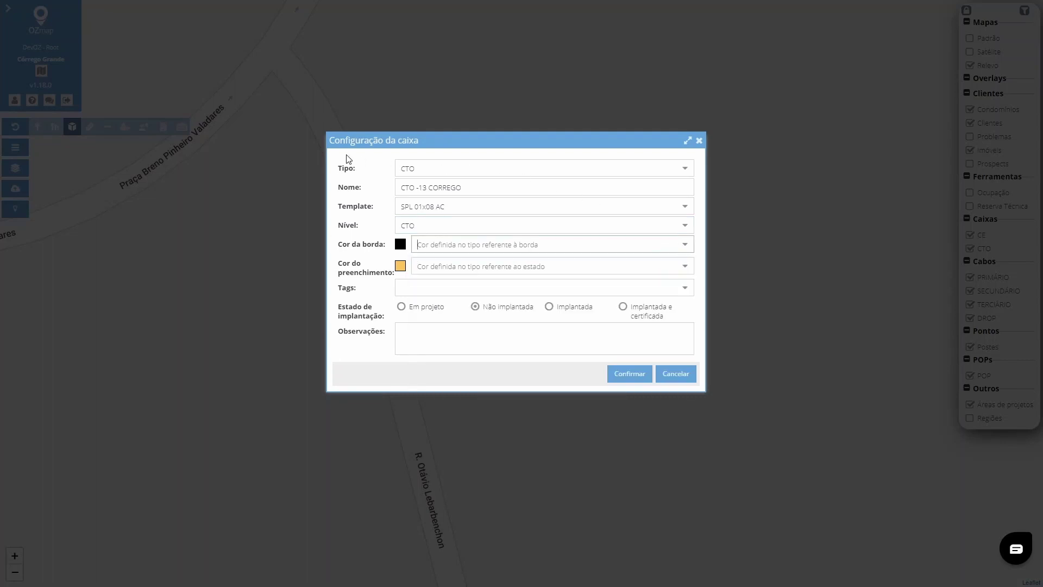
- Switch the box type to CE and back to CTO, checking the effect on the border colour and its options
click(683, 171)
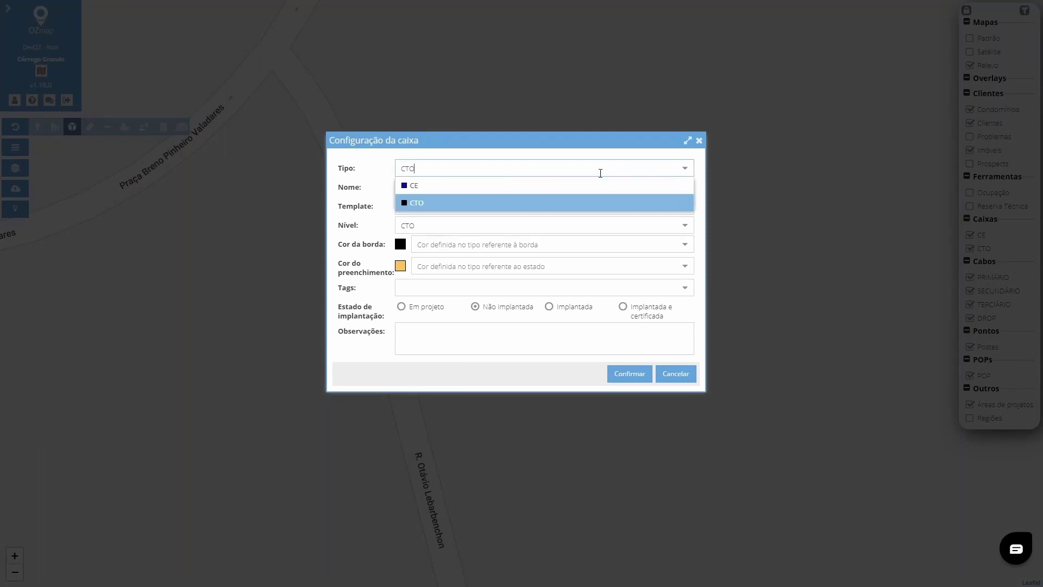
click(495, 188)
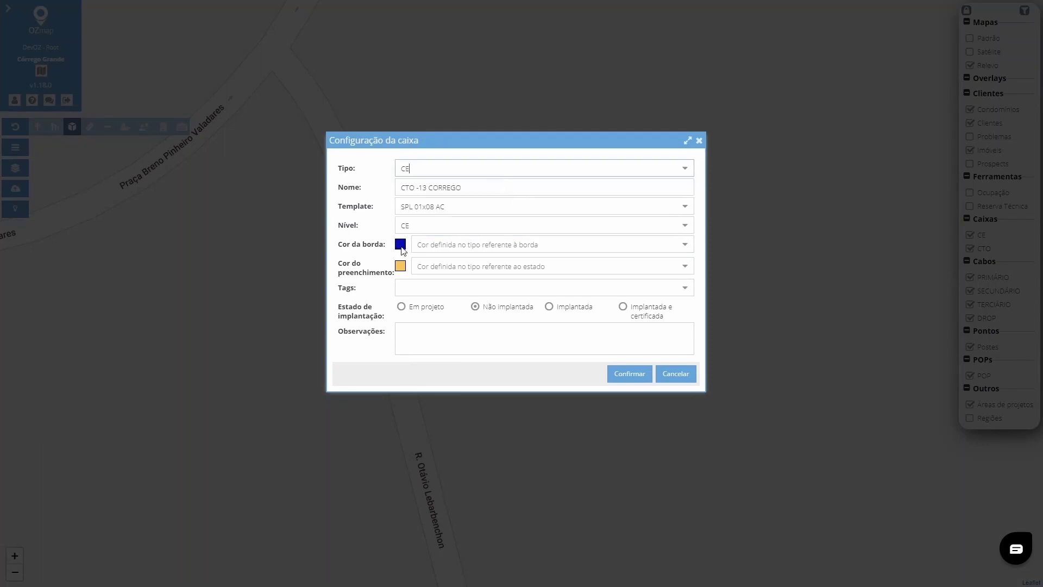
click(679, 170)
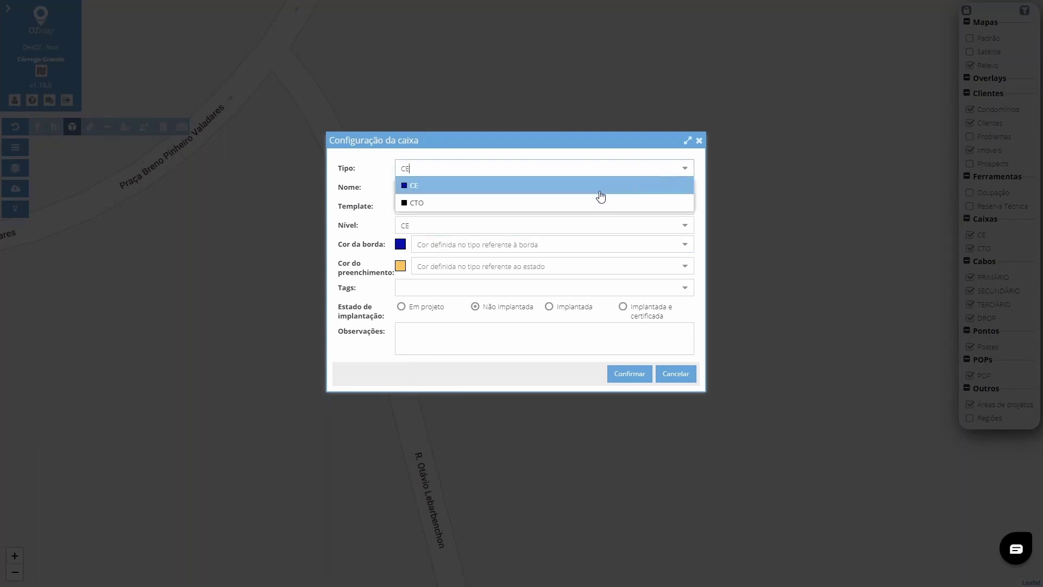
click(585, 204)
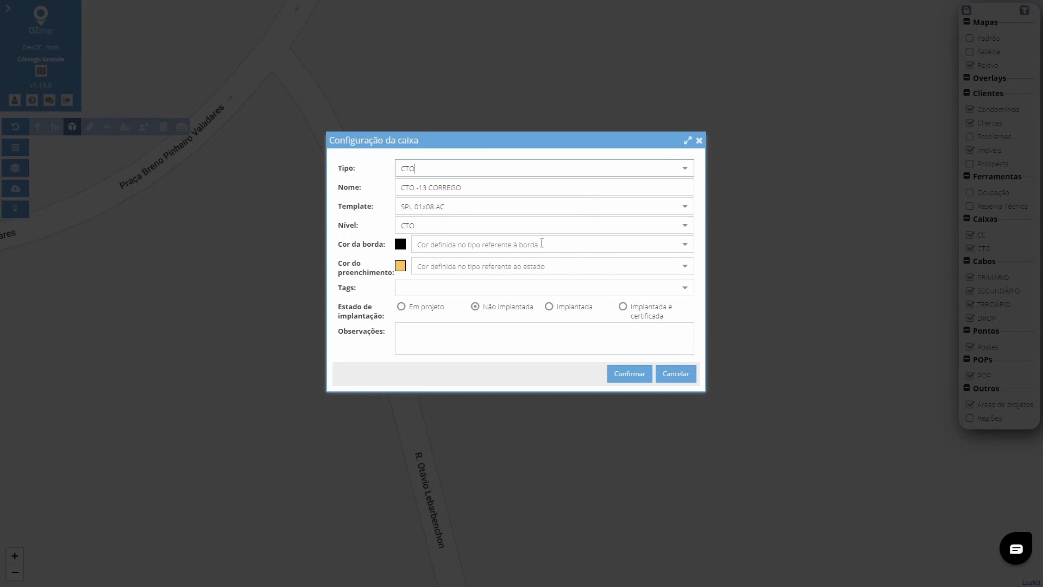
click(685, 247)
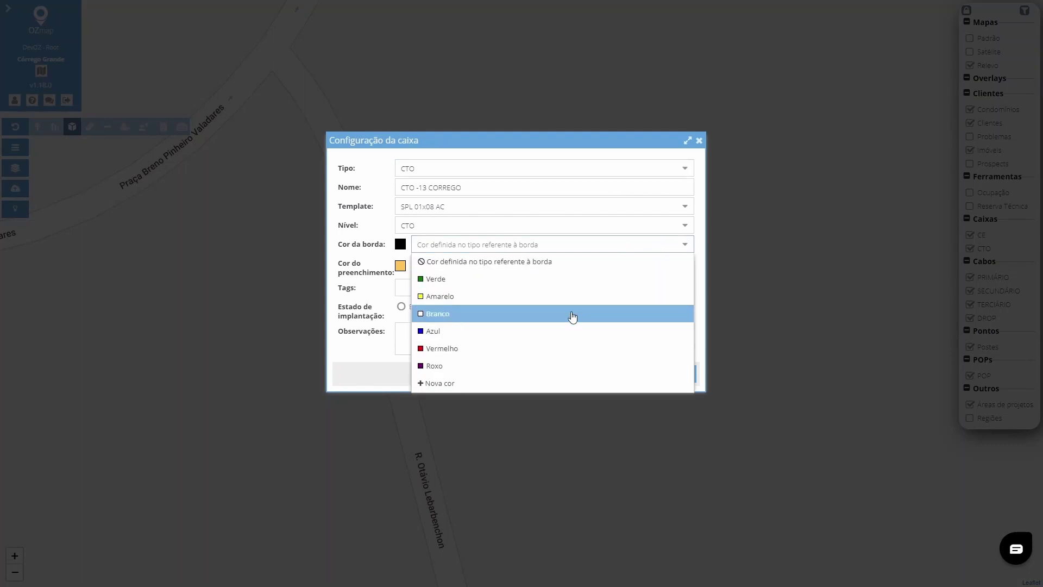
click(684, 243)
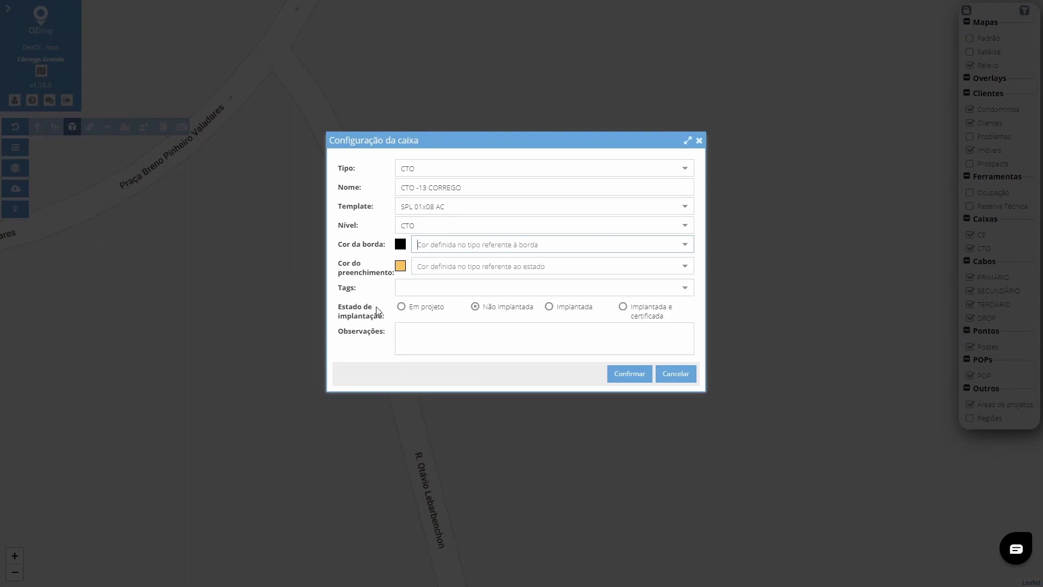
- Try the deployment states Em projeto, Não implantada and Implantada for the box, and check the fill colour options
click(401, 306)
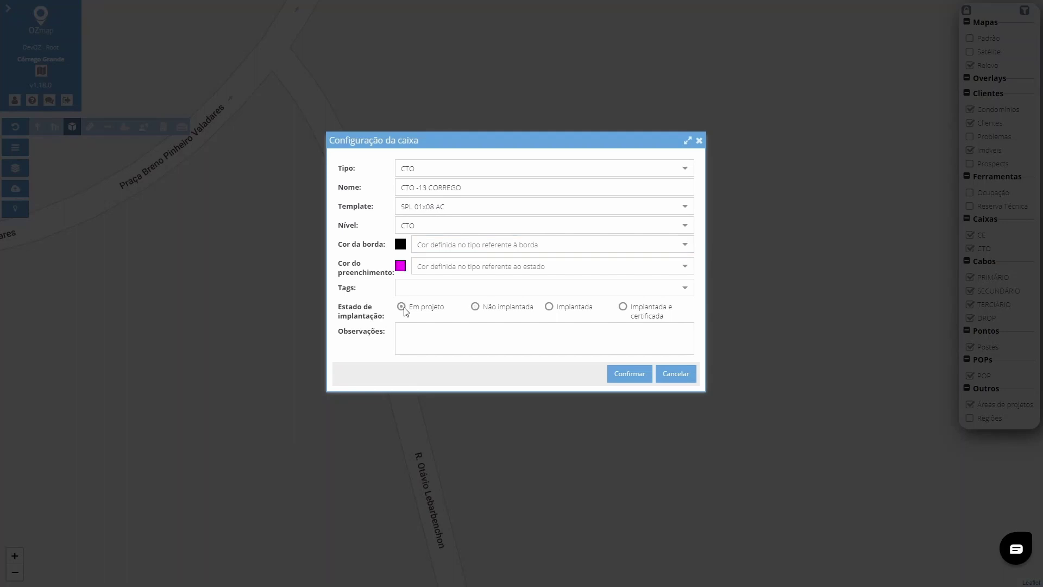
click(477, 307)
click(548, 307)
click(686, 267)
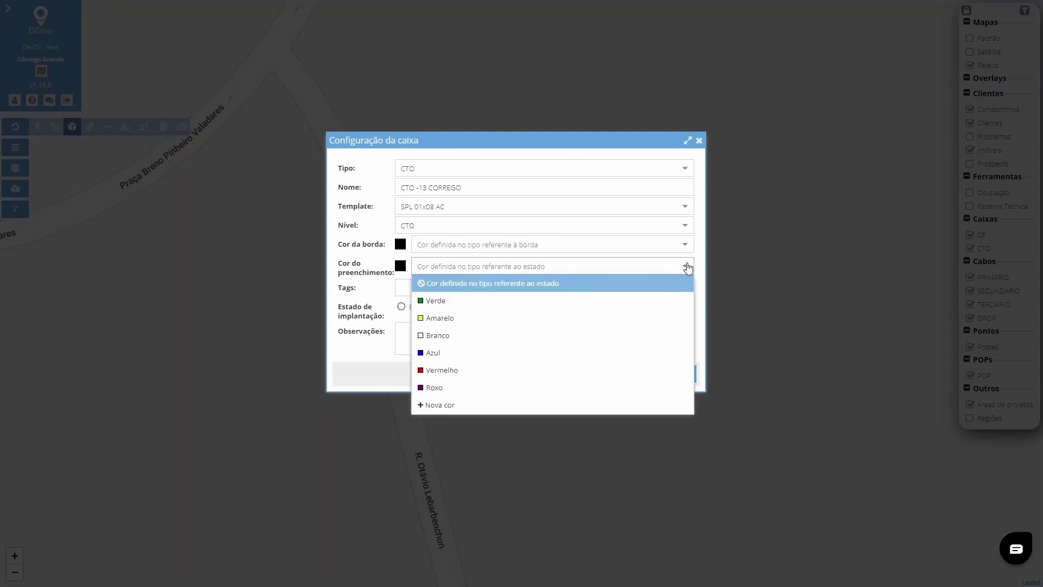
click(686, 267)
- Check the available tags, set the deployment state to Não implantada and create the box
click(408, 288)
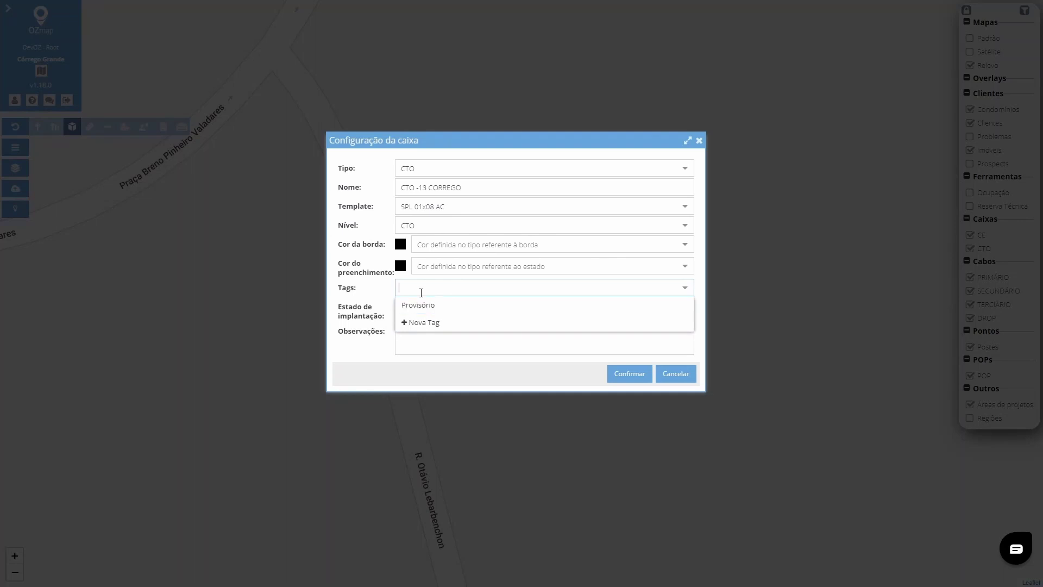
click(426, 288)
click(410, 326)
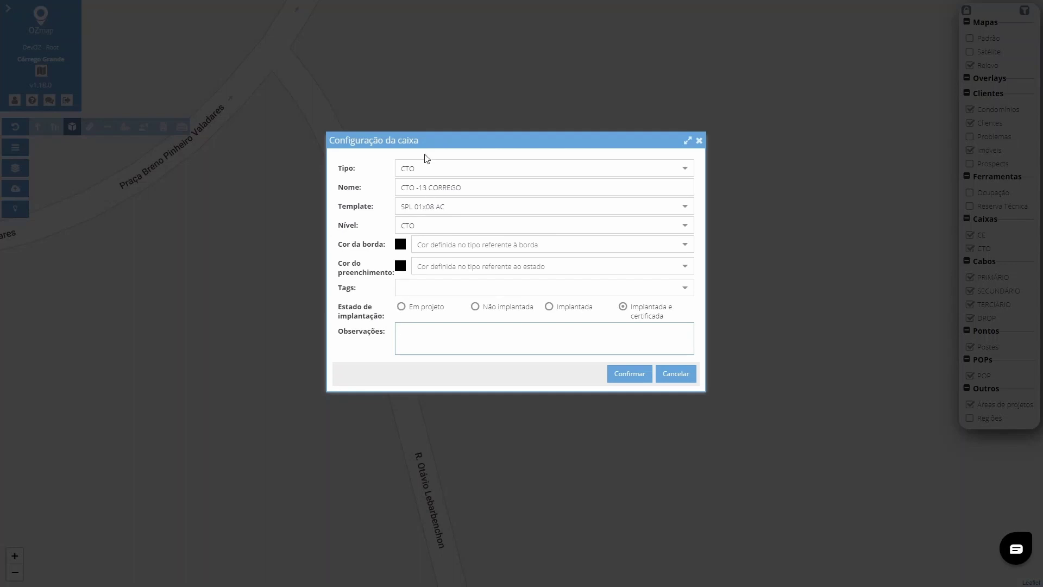
click(494, 309)
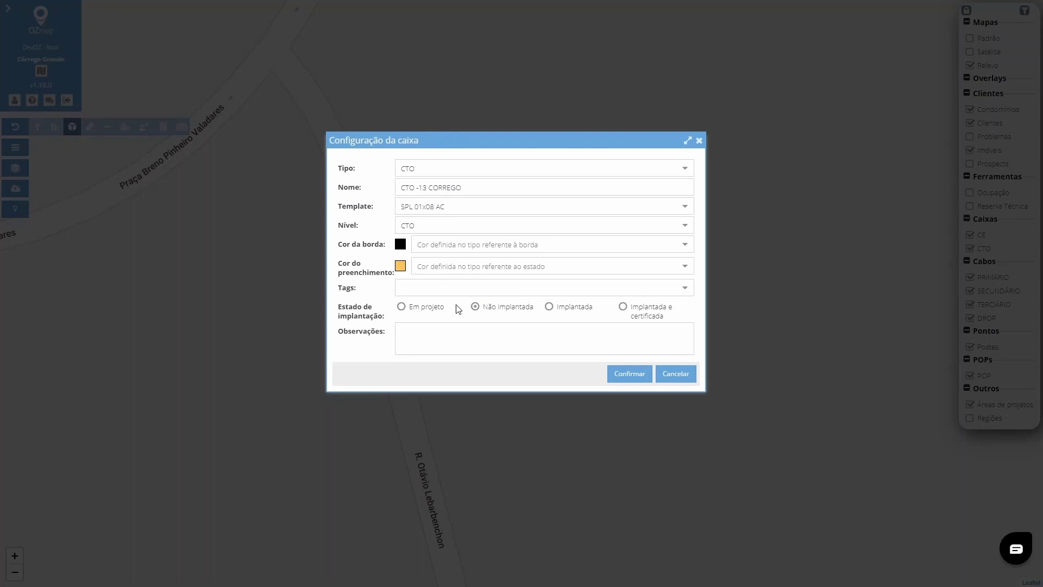
click(624, 378)
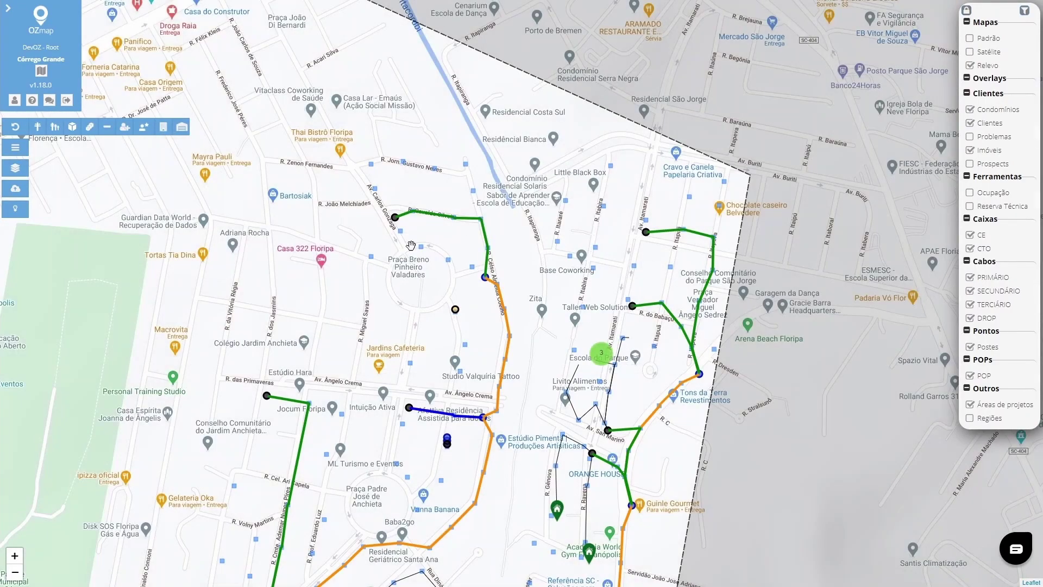
- Change the deployment state of the new box beside pole P_567 to Implantada e certificada and save it
scroll(424, 315, up, 1)
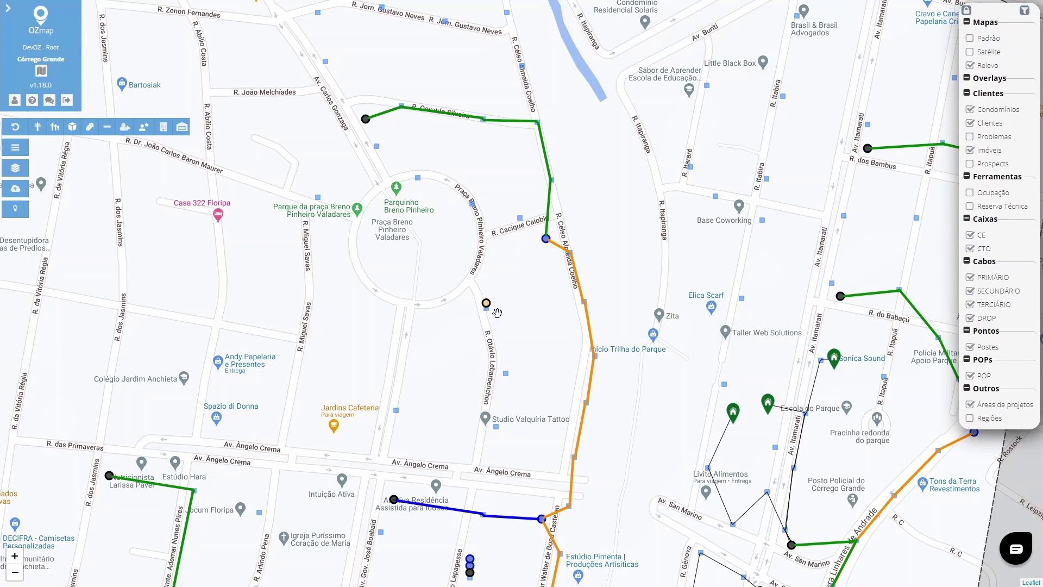
scroll(488, 314, up, 1)
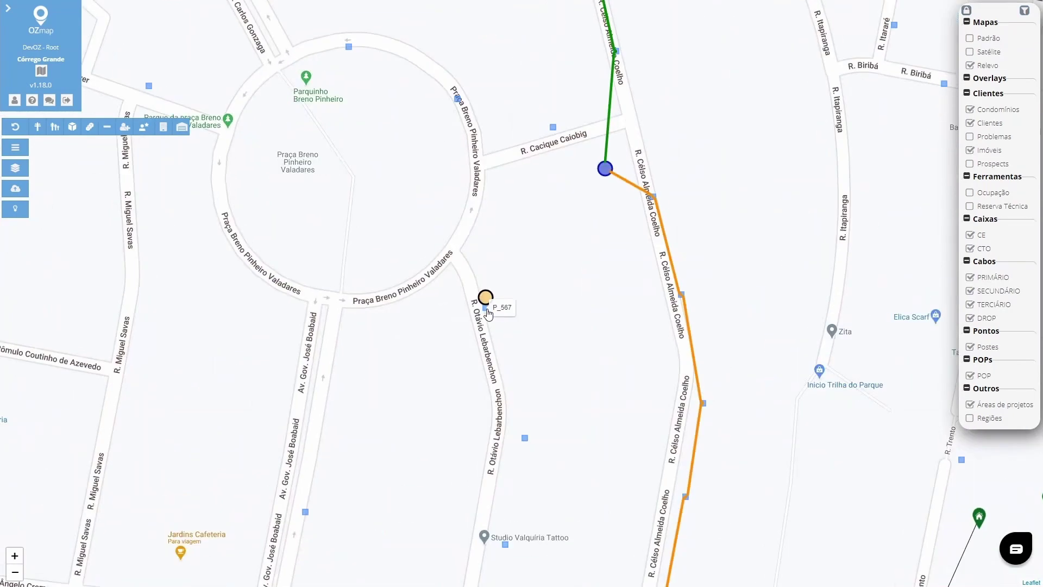
double_click(488, 314)
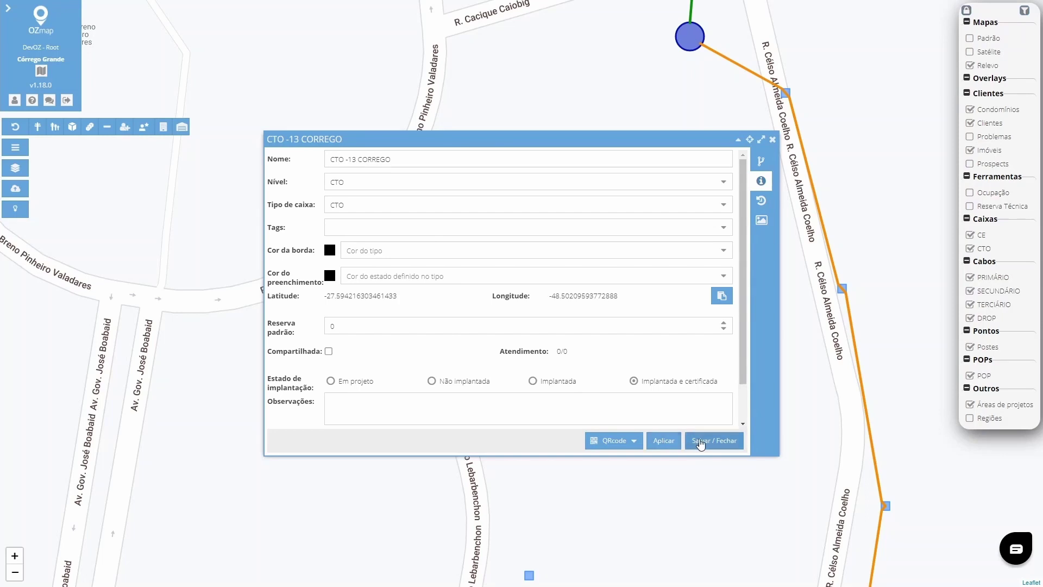
click(699, 439)
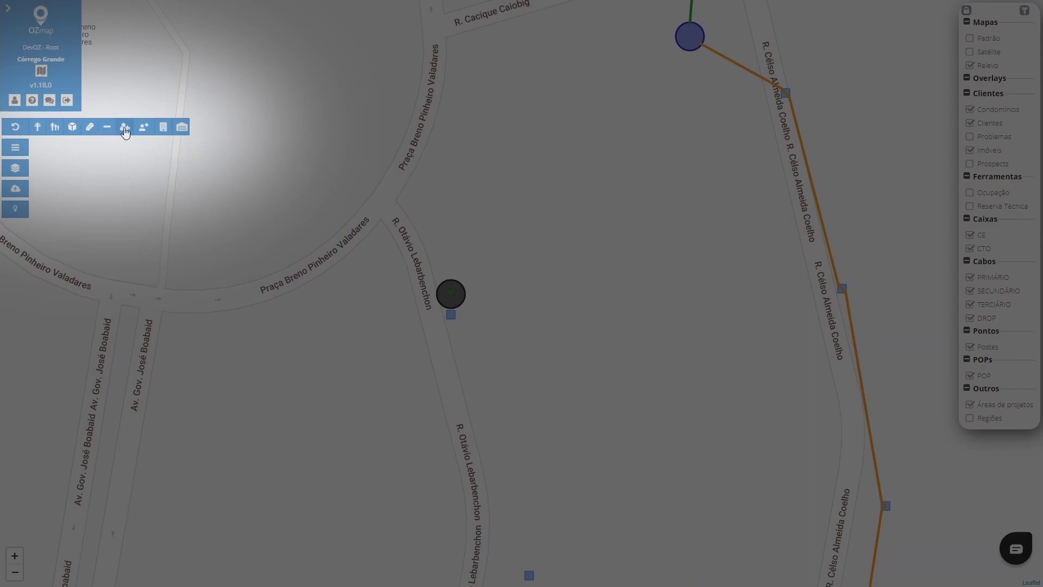
- Add five CTO boxes with template SPL 01x08 AC and state Não implantada around the certified box in one batch and save them
click(89, 128)
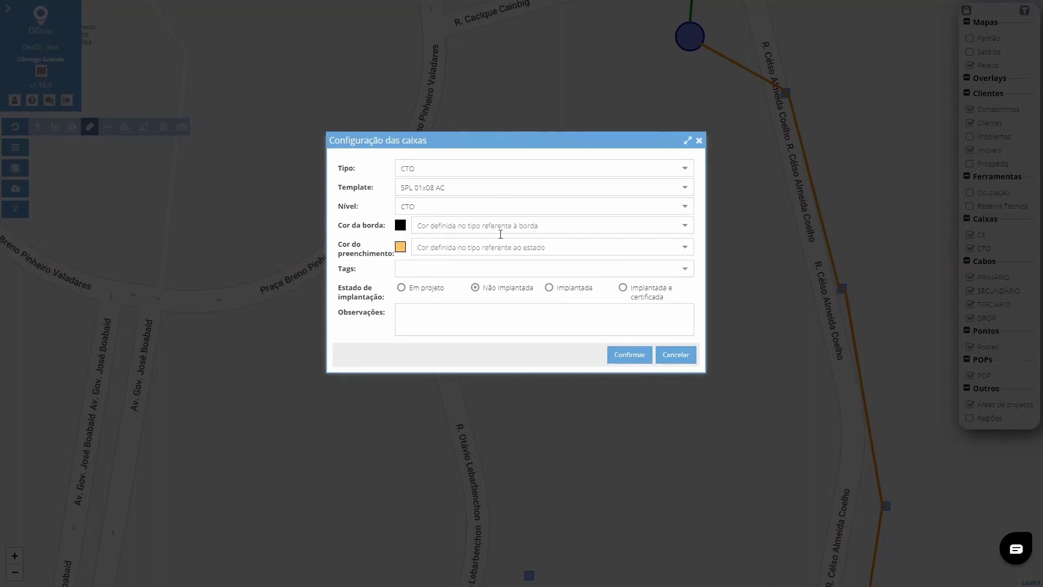
click(636, 355)
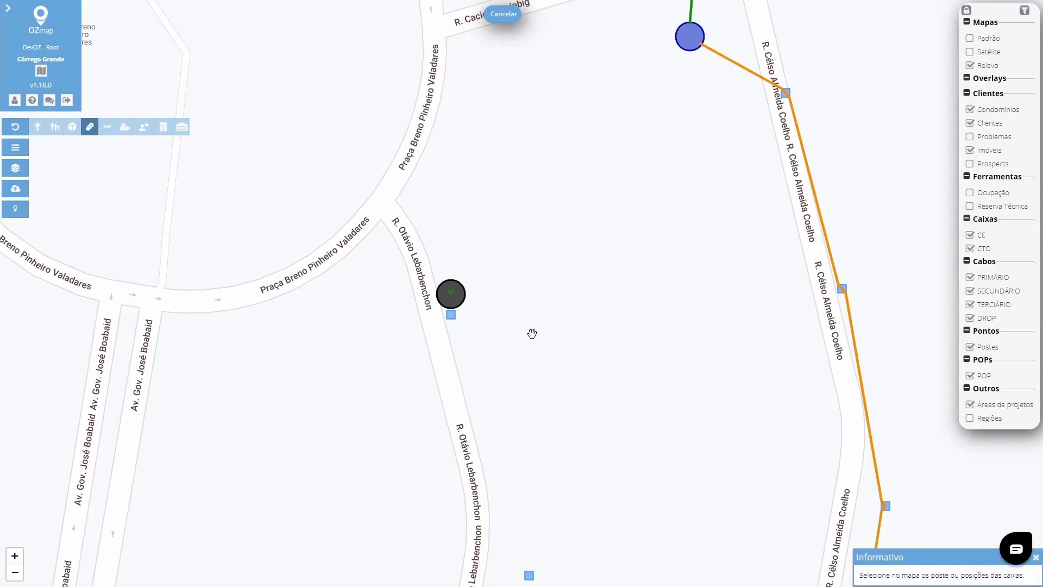
click(435, 199)
click(580, 203)
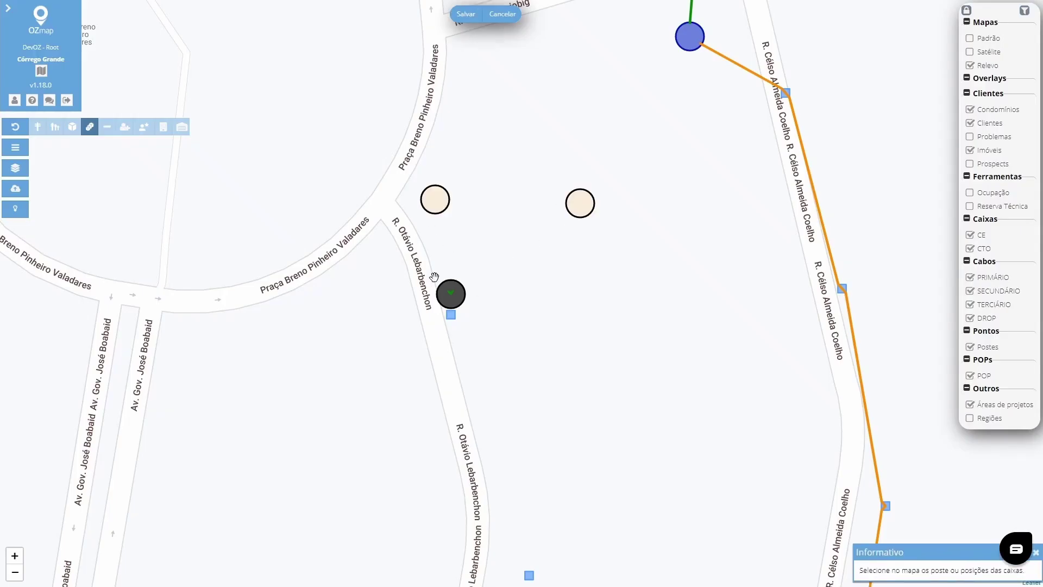
click(333, 301)
click(318, 399)
click(581, 378)
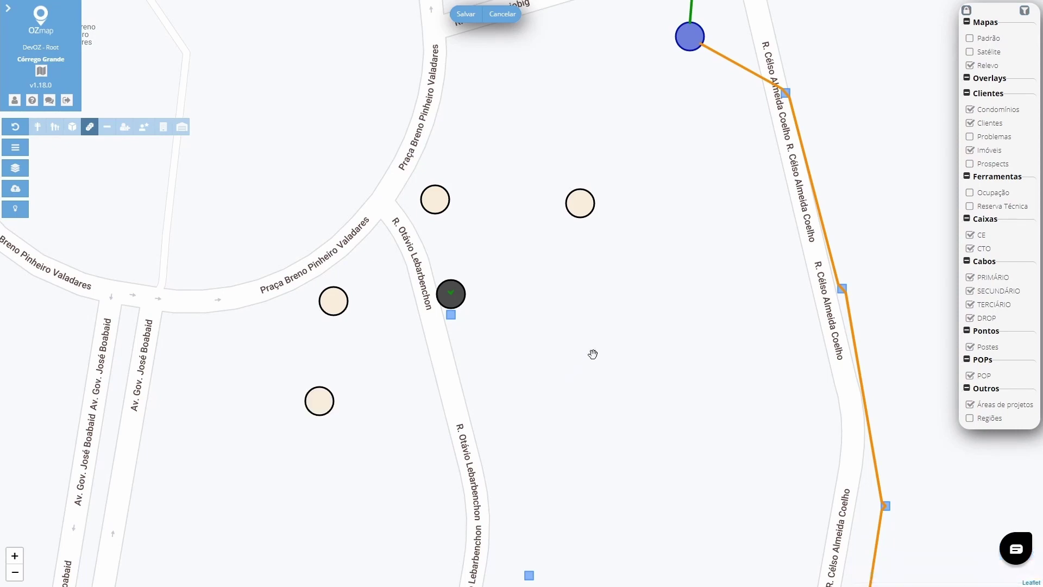
click(463, 14)
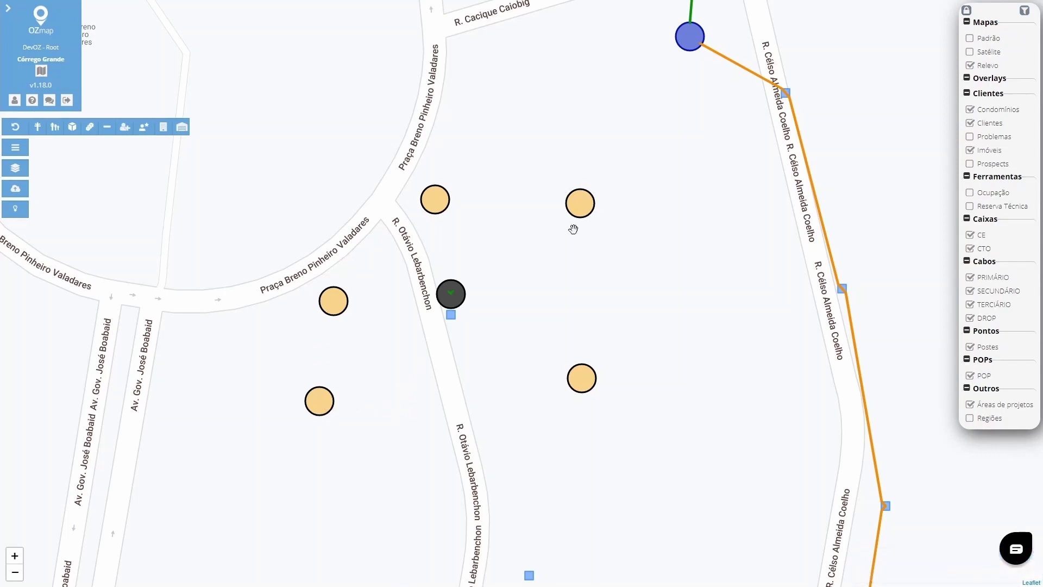
- Move the southwesternmost new box to the east of the certified box, between the two eastern boxes, and save its position
right_click(324, 403)
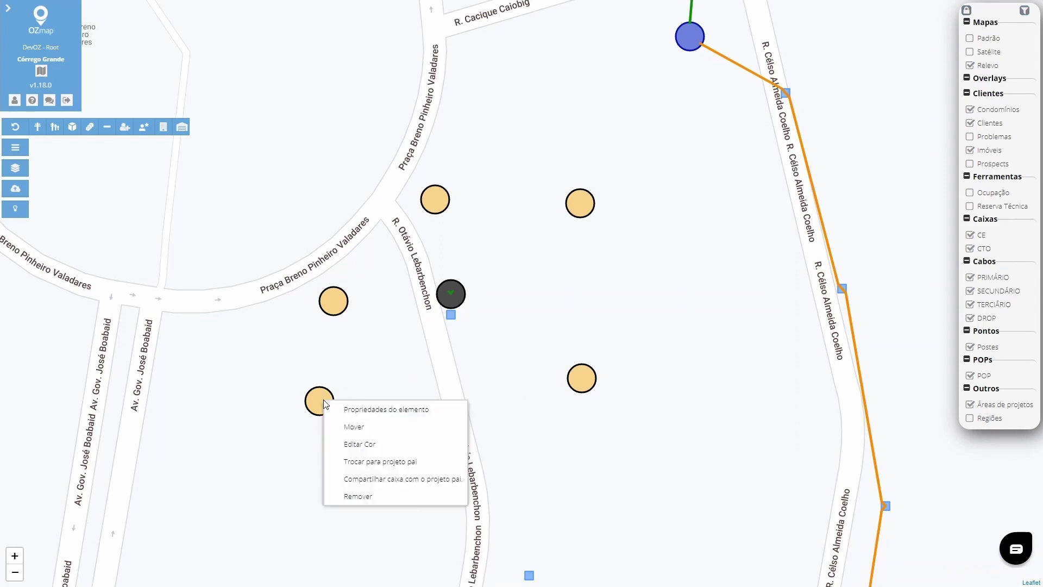
click(367, 429)
click(596, 286)
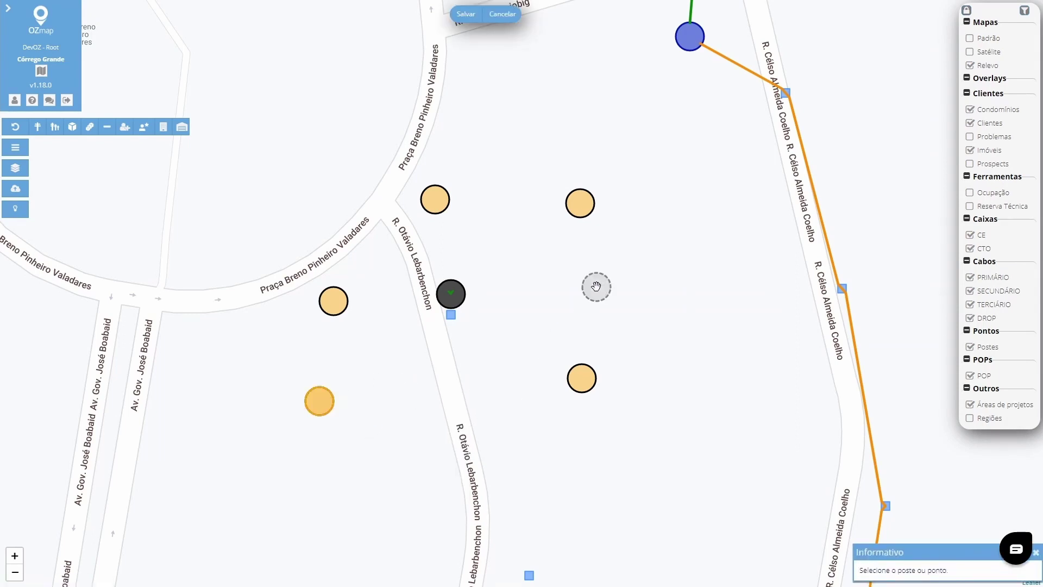
click(466, 14)
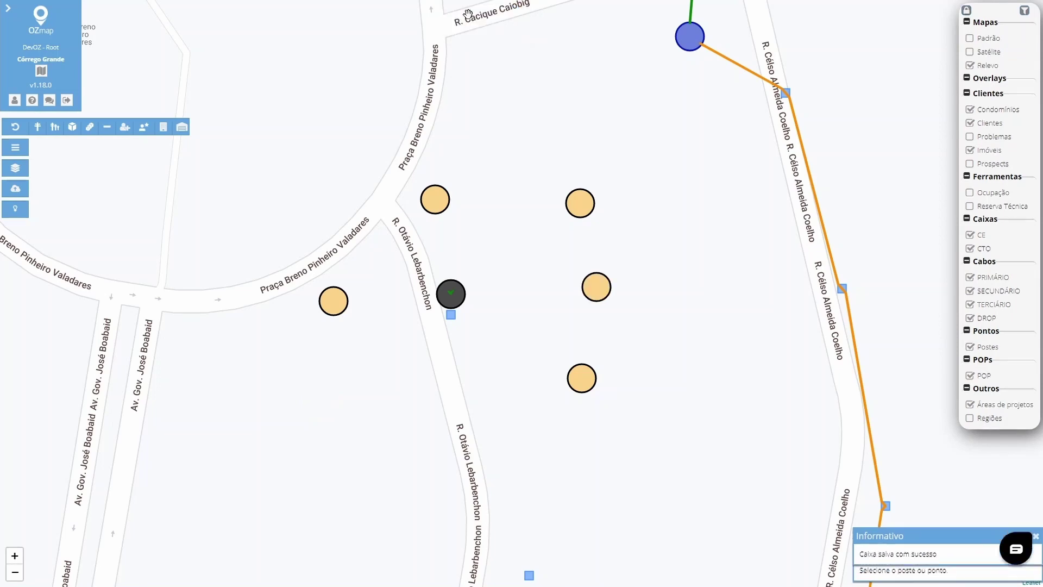